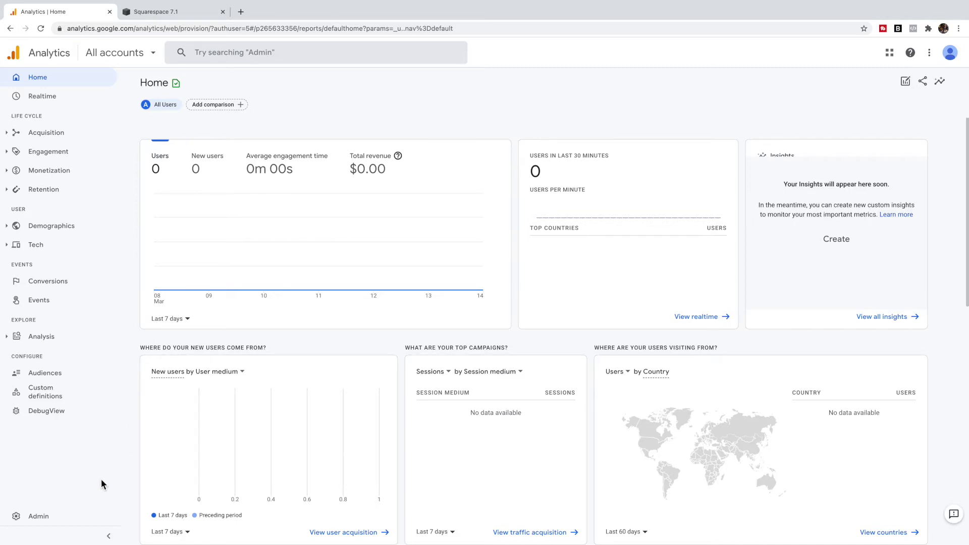
From Admin, create a new property and name it 'Sew On & Sew On'.
{"action": "left_click", "coordinate": [40, 520]}
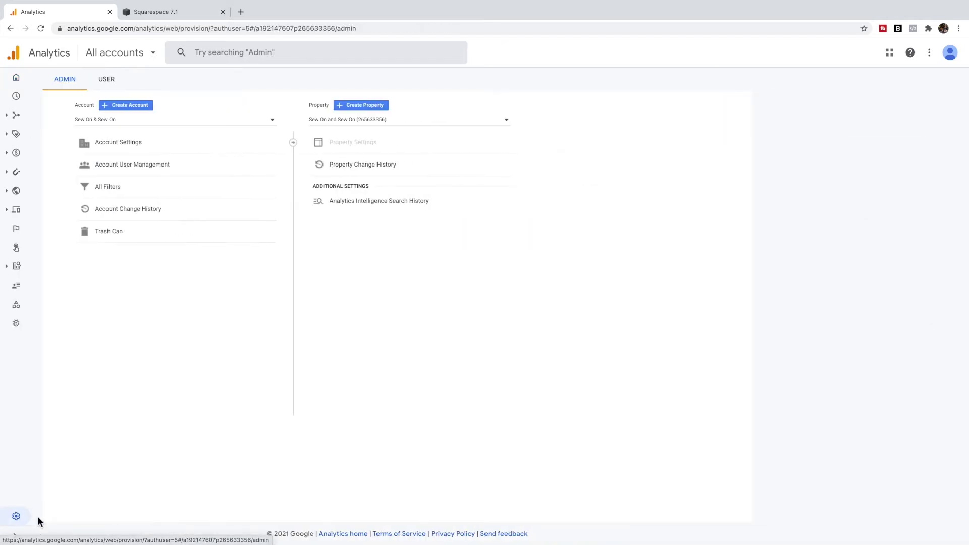
{"action": "left_click", "coordinate": [342, 105]}
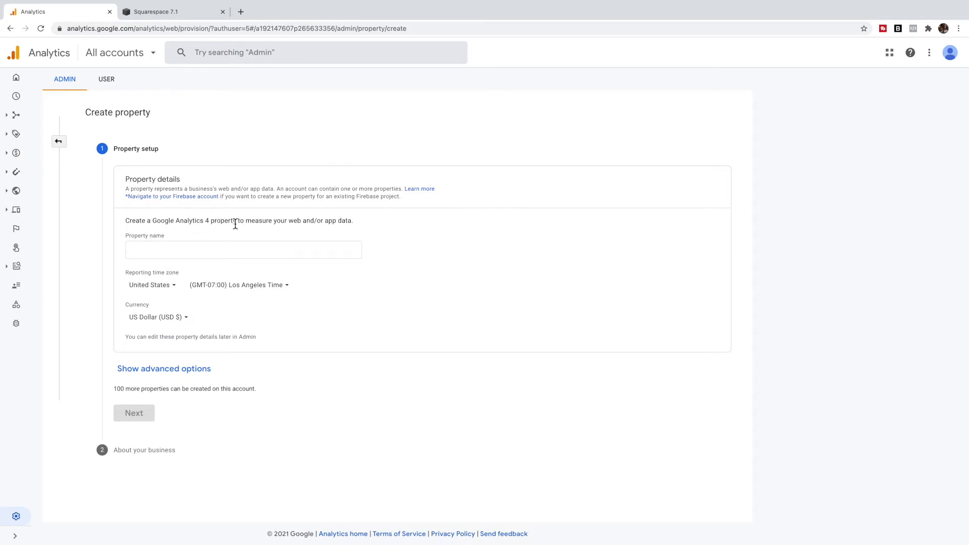
{"action": "left_click", "coordinate": [166, 253]}
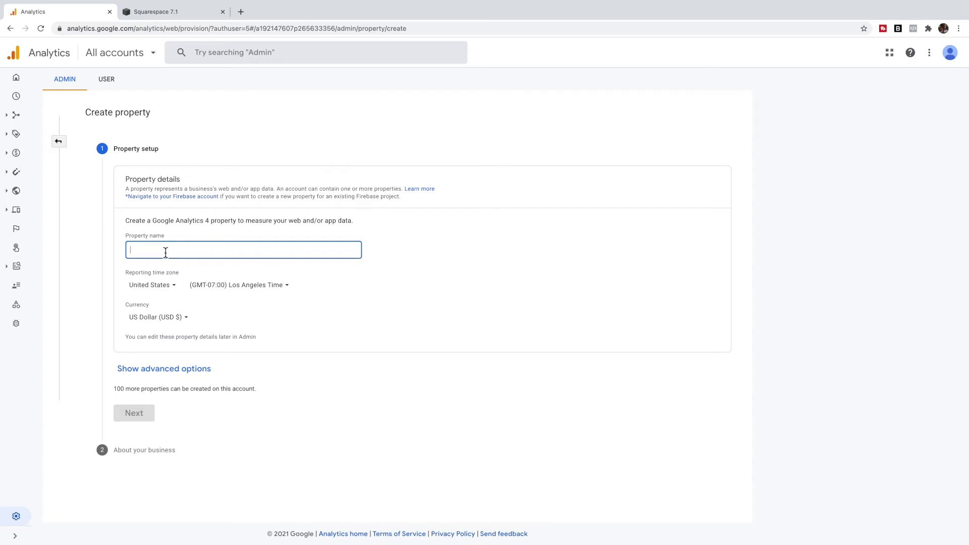
{"action": "type", "text": "Sew On"}
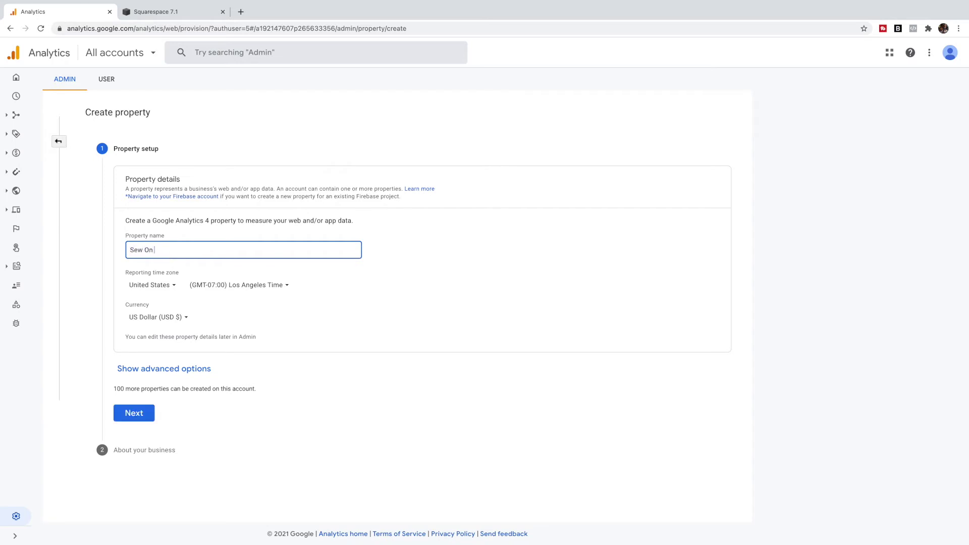
{"action": "type", "text": " & Sew On"}
{"action": "left_click", "coordinate": [167, 285]}
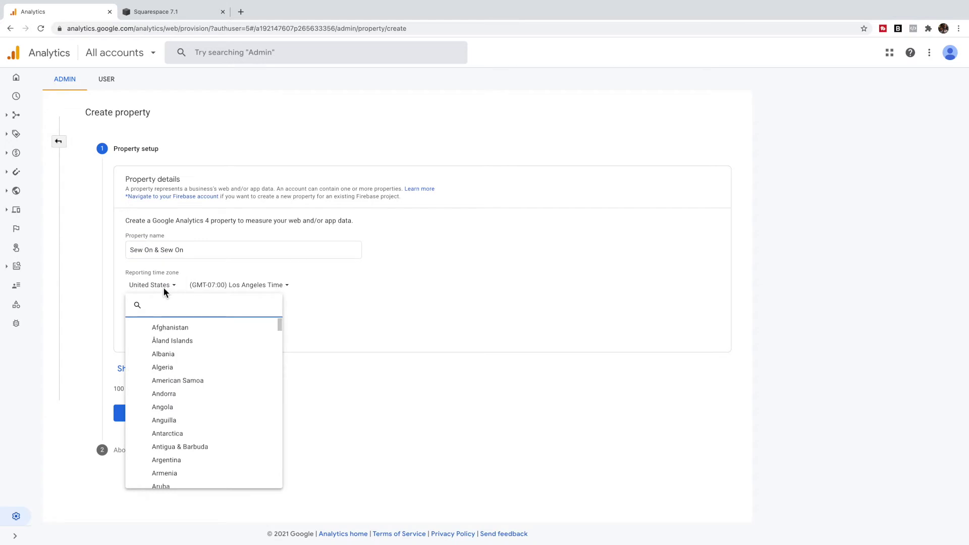
Set the reporting country to Canada.
{"action": "type", "text": "ca"}
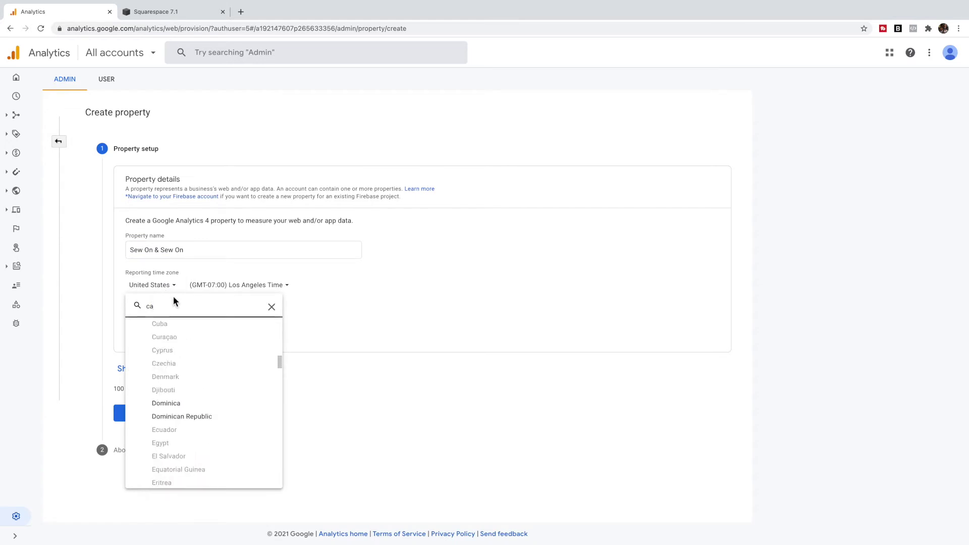
{"action": "scroll", "coordinate": [174, 301], "scroll_direction": "down", "scroll_amount": 20}
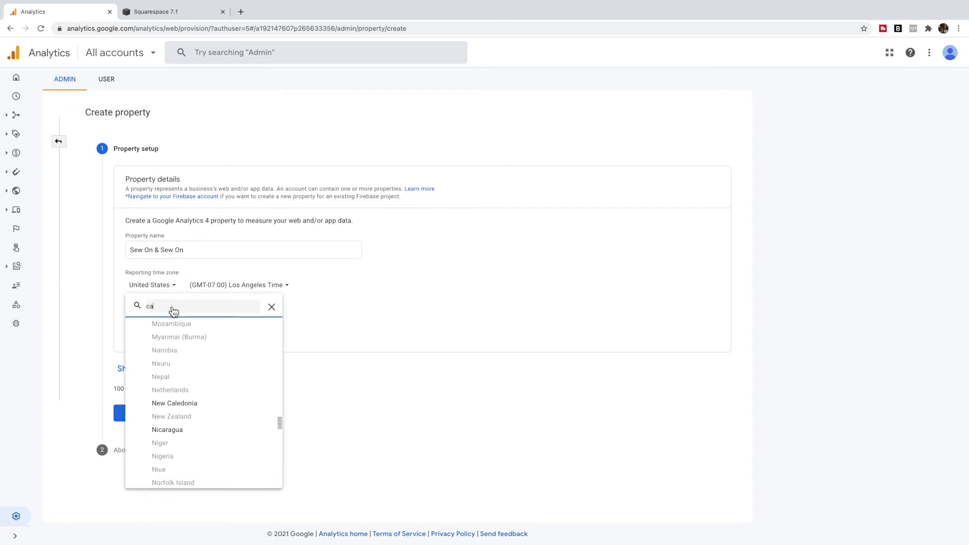
{"action": "scroll", "coordinate": [205, 384], "scroll_direction": "up", "scroll_amount": 12}
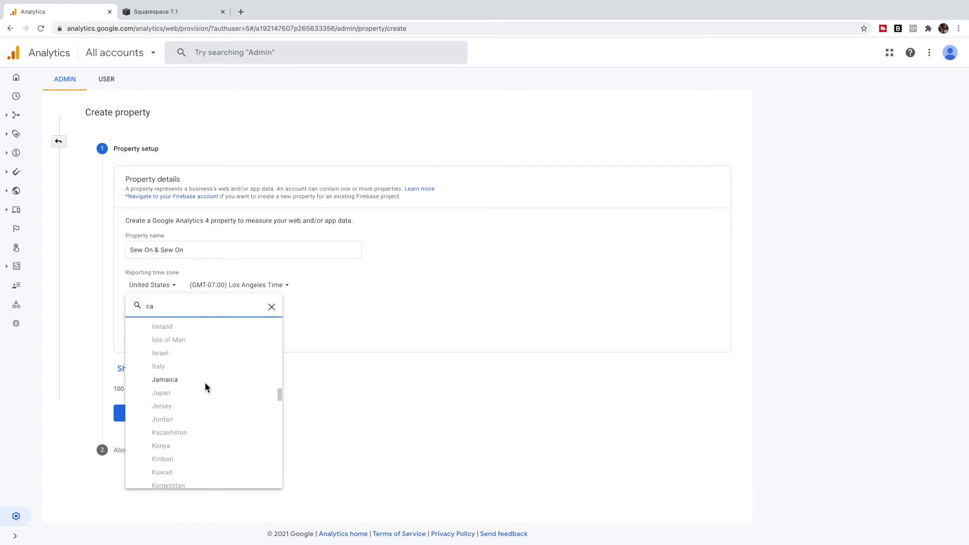
{"action": "scroll", "coordinate": [205, 385], "scroll_direction": "up", "scroll_amount": 15}
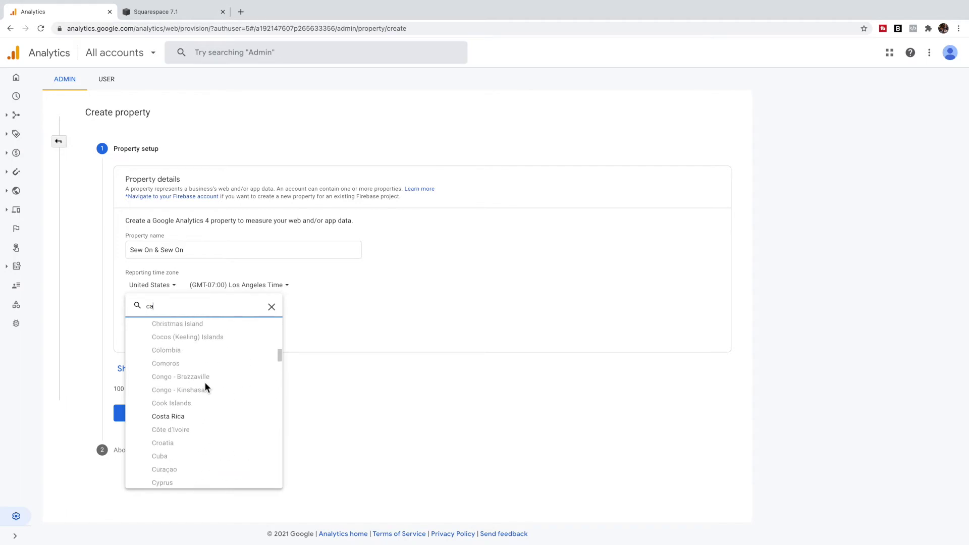
{"action": "scroll", "coordinate": [206, 398], "scroll_direction": "up", "scroll_amount": 5}
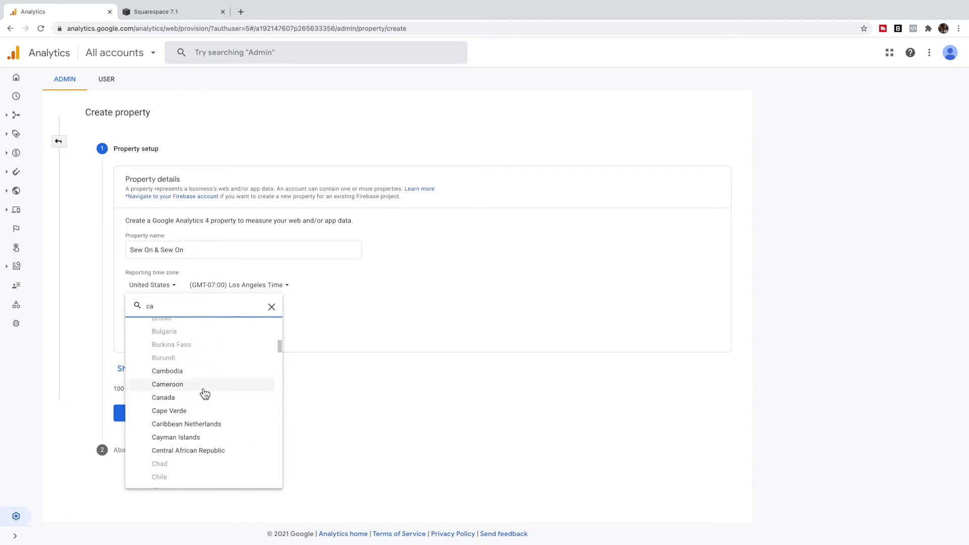
{"action": "left_click", "coordinate": [193, 399]}
Set the reporting time zone to (GMT-04:00) Toronto Time.
{"action": "left_click", "coordinate": [244, 286]}
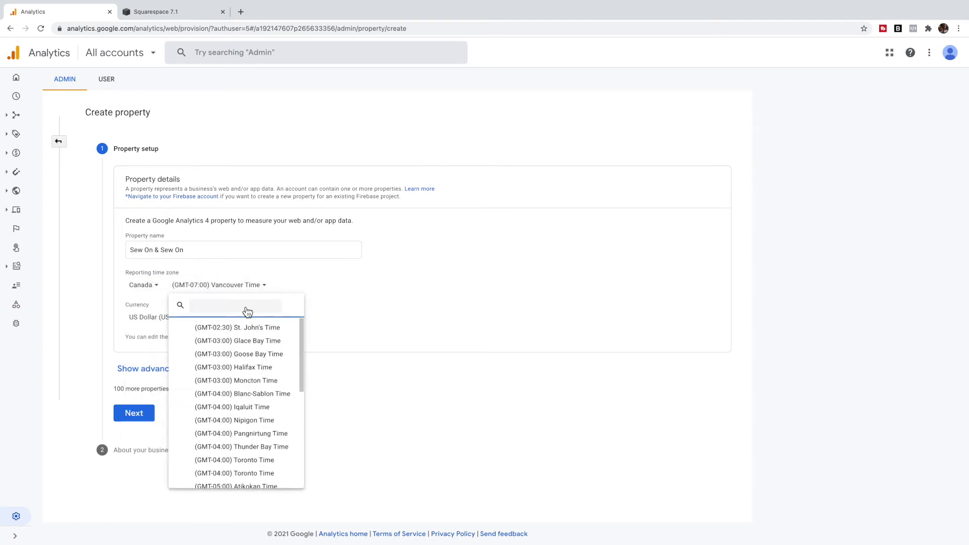
{"action": "type", "text": "toron"}
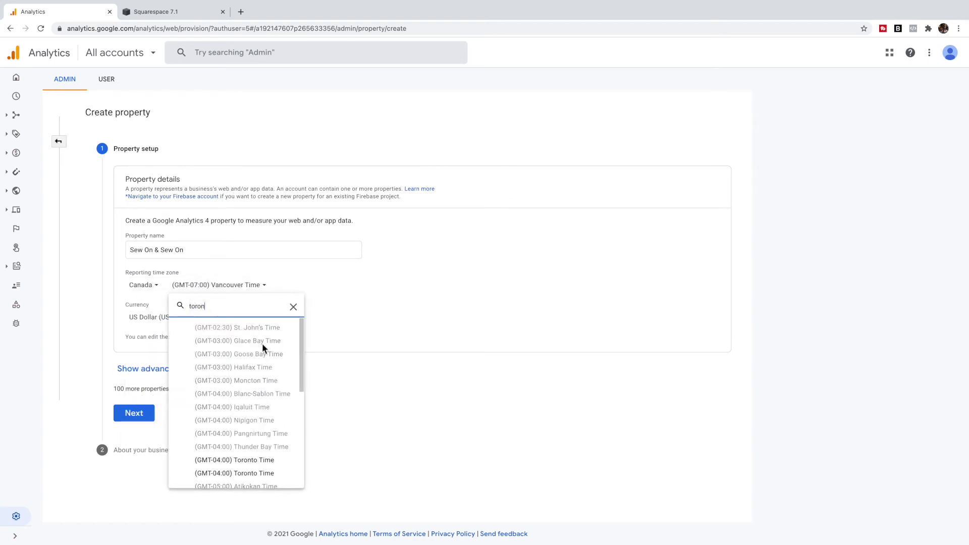
{"action": "left_click", "coordinate": [268, 460]}
Set the currency to Canadian Dollar (CAD CA$).
{"action": "left_click", "coordinate": [187, 320]}
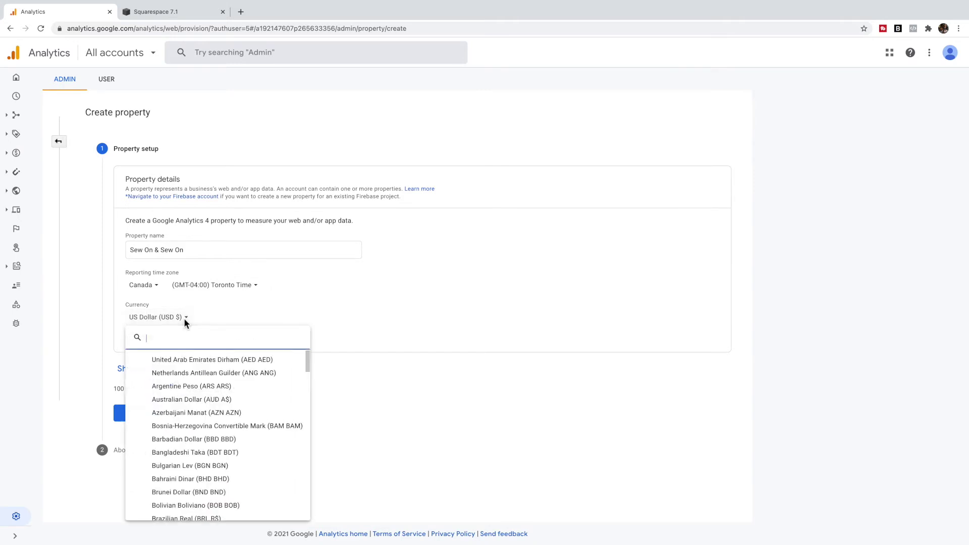
{"action": "type", "text": "c"}
{"action": "scroll", "coordinate": [211, 383], "scroll_direction": "down", "scroll_amount": 3}
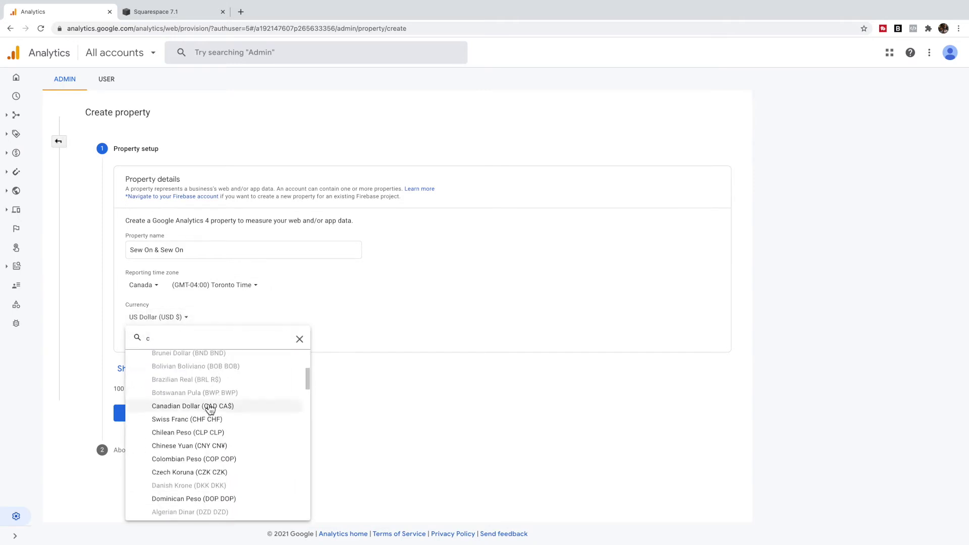
{"action": "left_click", "coordinate": [205, 404]}
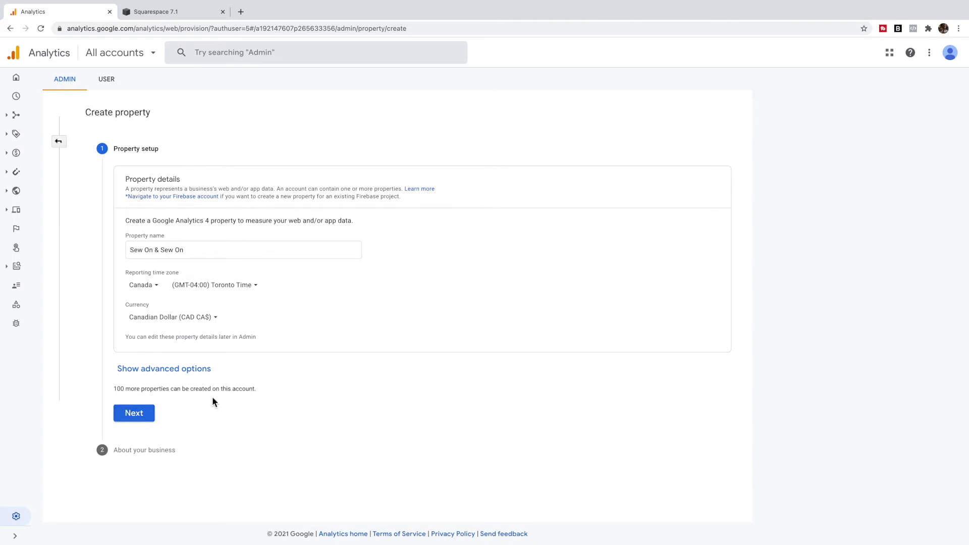
Enable a Universal Analytics property with website URL sewon-sewon.ca, then continue.
{"action": "left_click", "coordinate": [162, 373]}
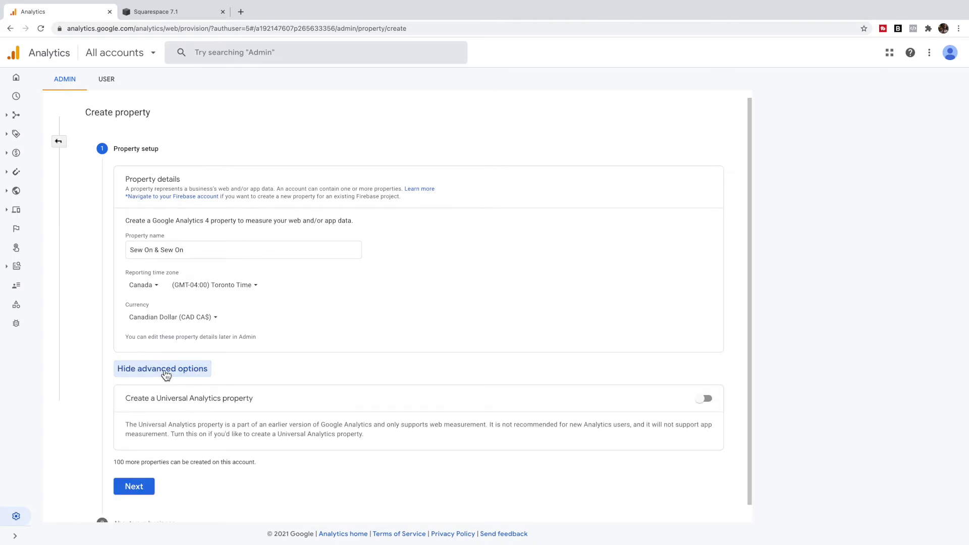
{"action": "scroll", "coordinate": [314, 374], "scroll_direction": "down", "scroll_amount": 1}
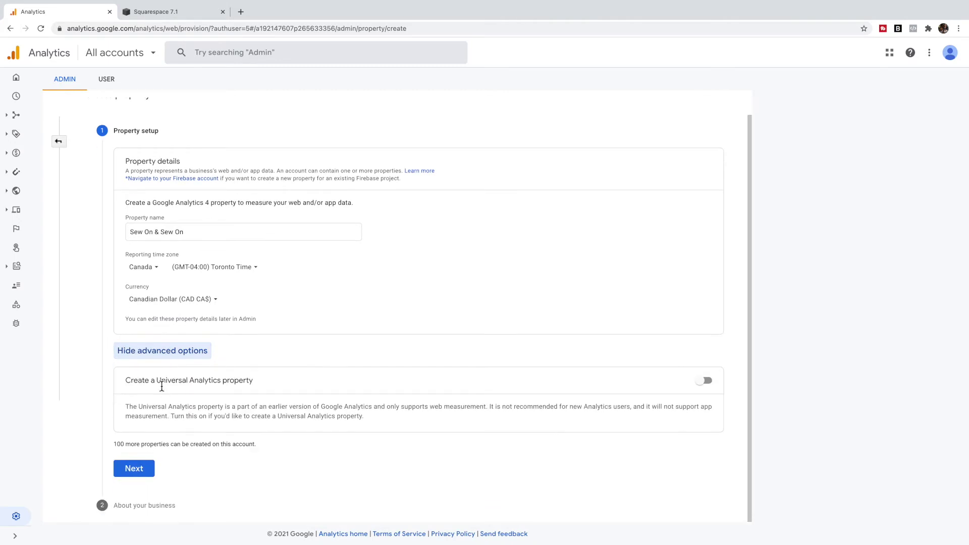
{"action": "left_click", "coordinate": [704, 380]}
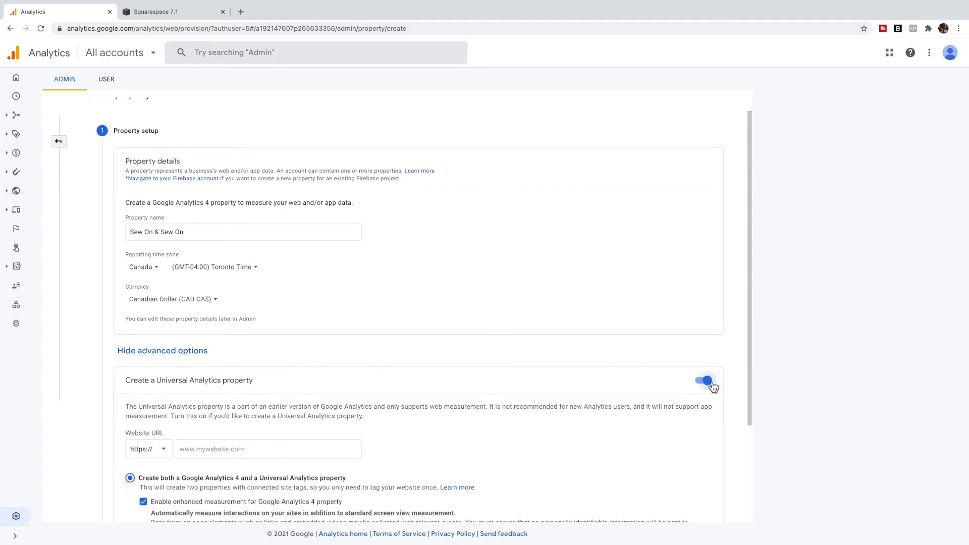
{"action": "scroll", "coordinate": [634, 393], "scroll_direction": "down", "scroll_amount": 1}
{"action": "scroll", "coordinate": [635, 395], "scroll_direction": "down", "scroll_amount": 4}
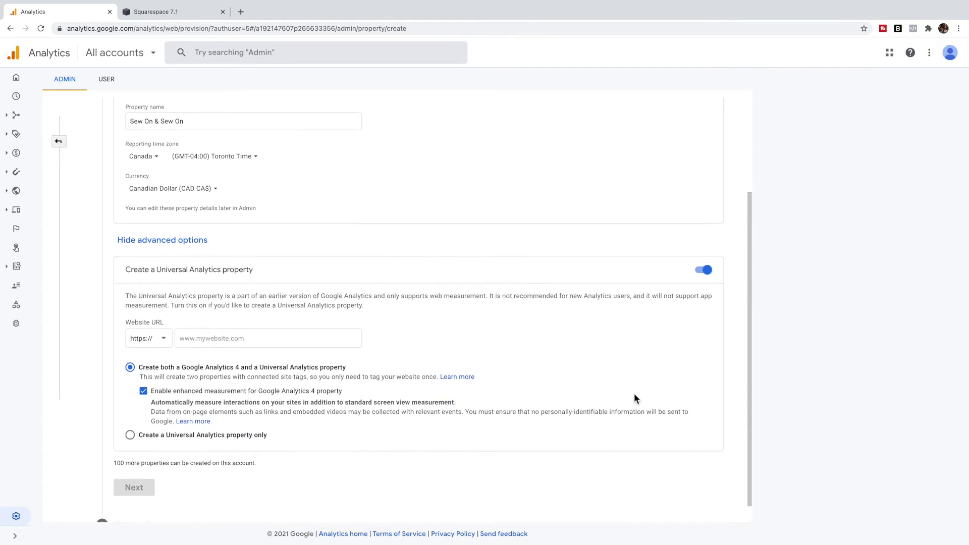
{"action": "left_click", "coordinate": [262, 320]}
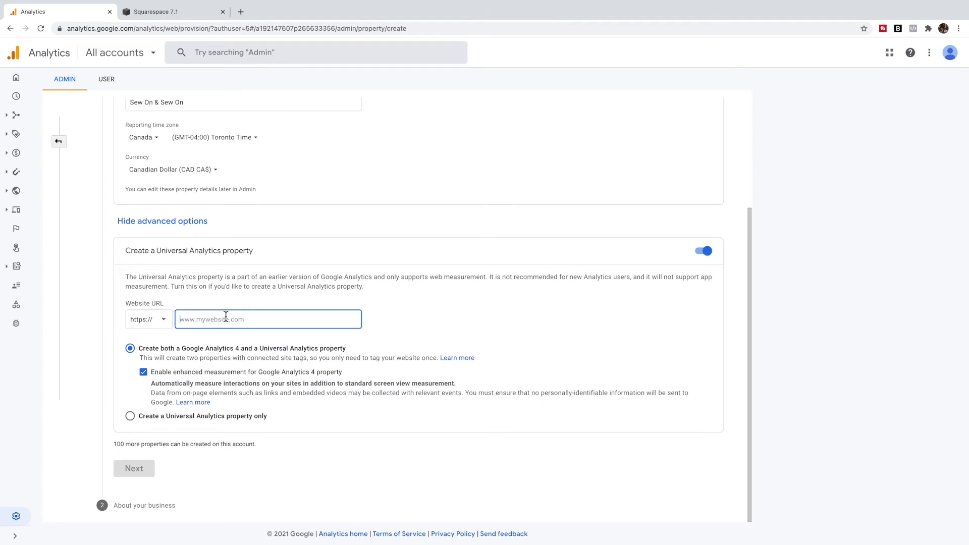
{"action": "type", "text": "sewon-sewon.ca"}
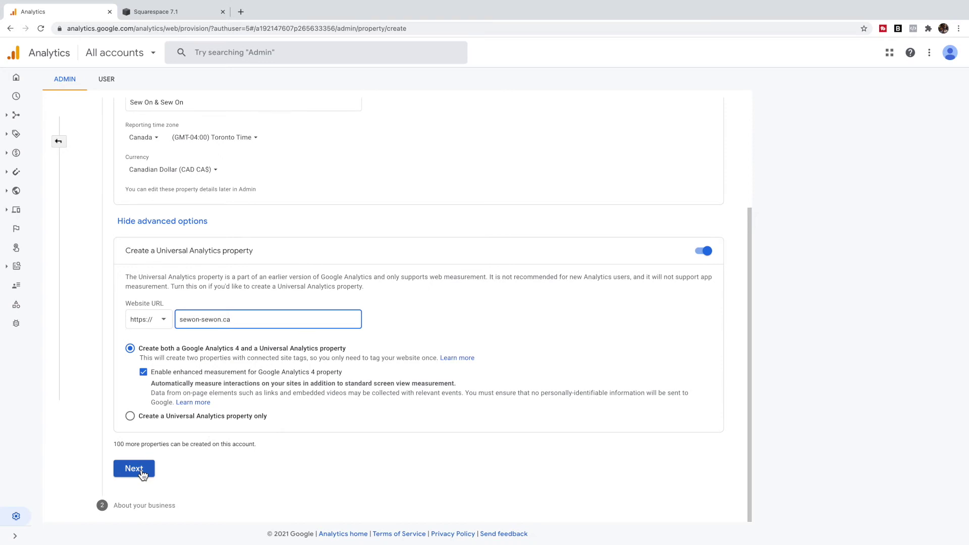
{"action": "left_click", "coordinate": [134, 469]}
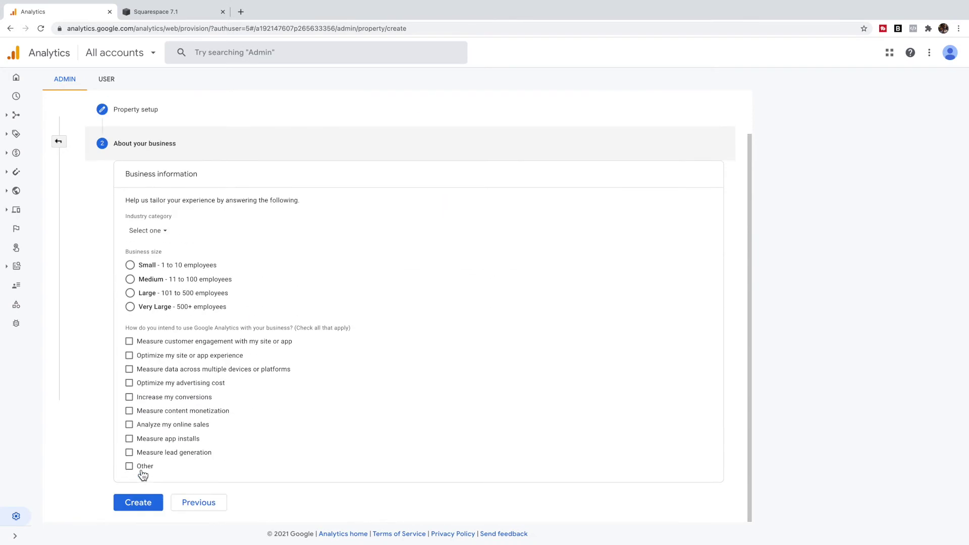
Choose People & Society, Small size, engagement and site optimization goals, then create the property.
{"action": "left_click", "coordinate": [167, 232]}
{"action": "scroll", "coordinate": [227, 357], "scroll_direction": "down", "scroll_amount": 3}
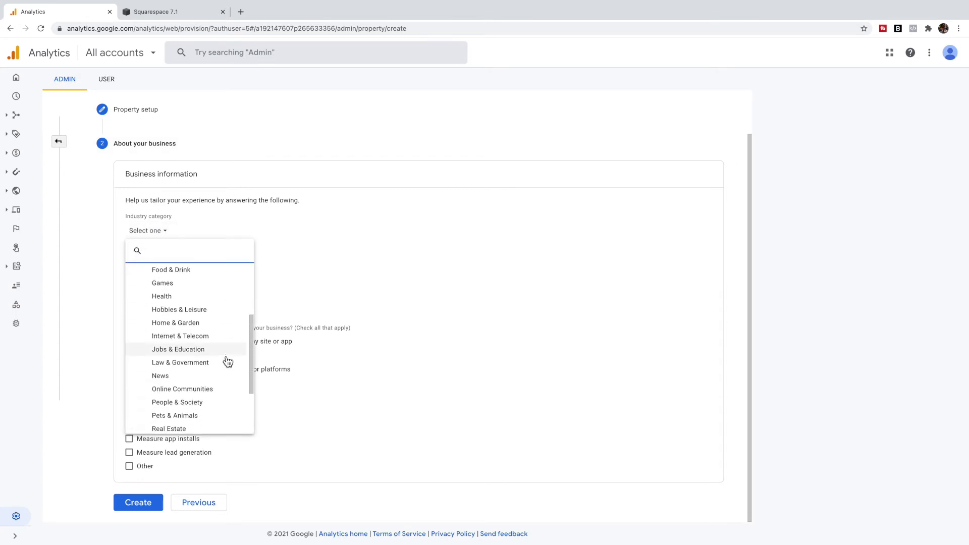
{"action": "left_click", "coordinate": [211, 384]}
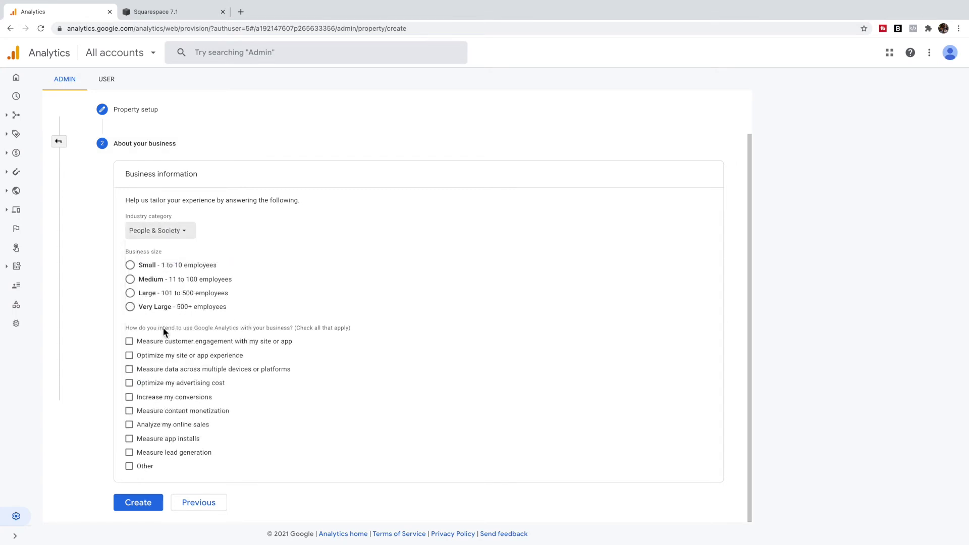
{"action": "left_click", "coordinate": [133, 268]}
{"action": "left_click", "coordinate": [130, 342]}
{"action": "left_click", "coordinate": [133, 356]}
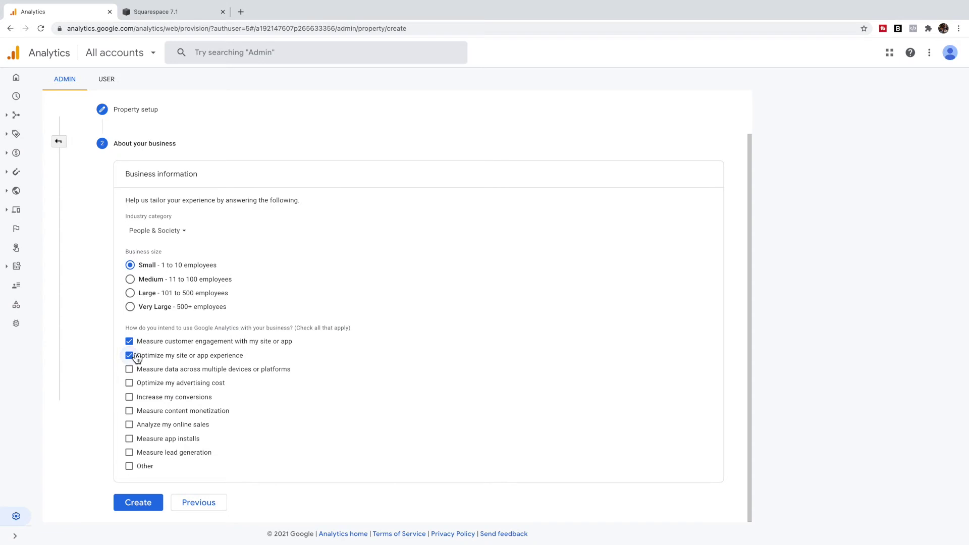
{"action": "left_click", "coordinate": [139, 502]}
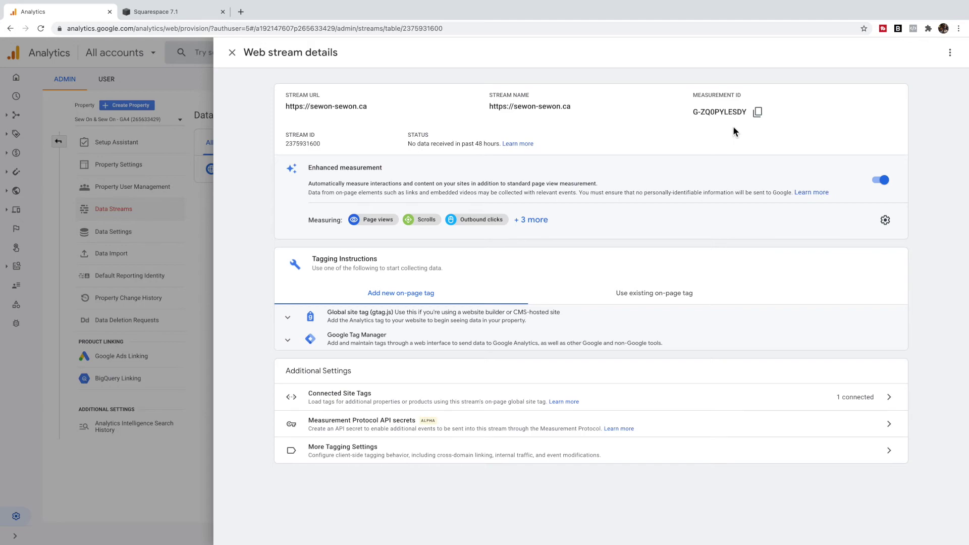
Close the web stream details and show the Admin Property dropdown list.
{"action": "left_click", "coordinate": [232, 52]}
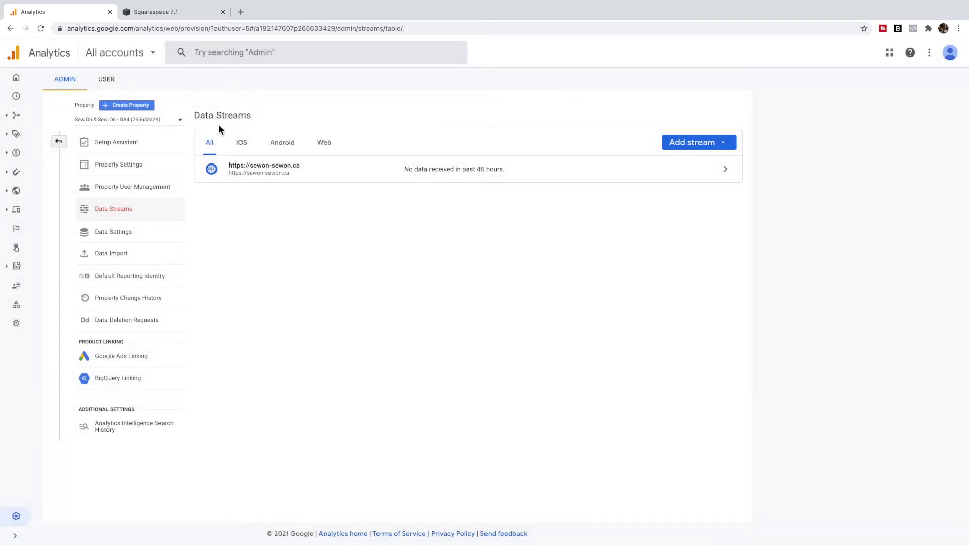
{"action": "left_click", "coordinate": [58, 142]}
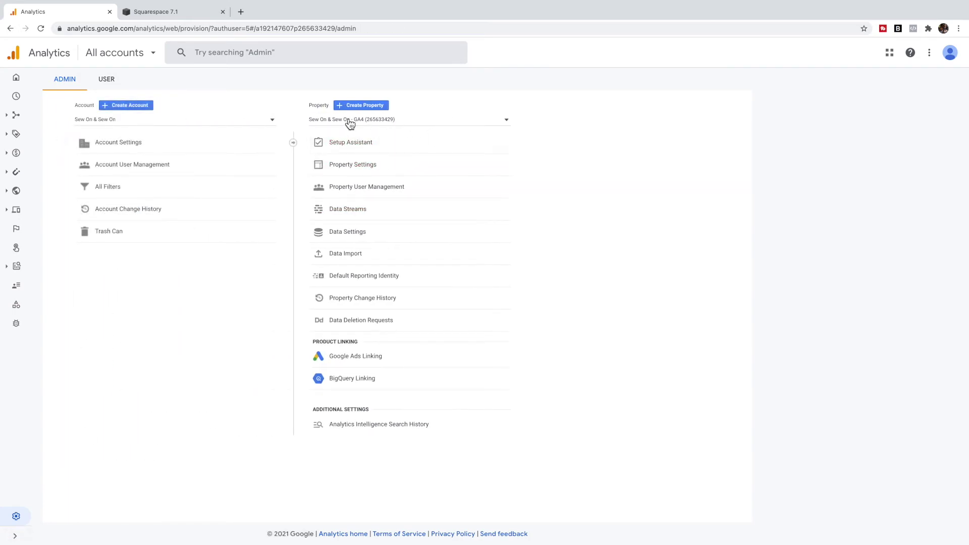
{"action": "left_click", "coordinate": [497, 121]}
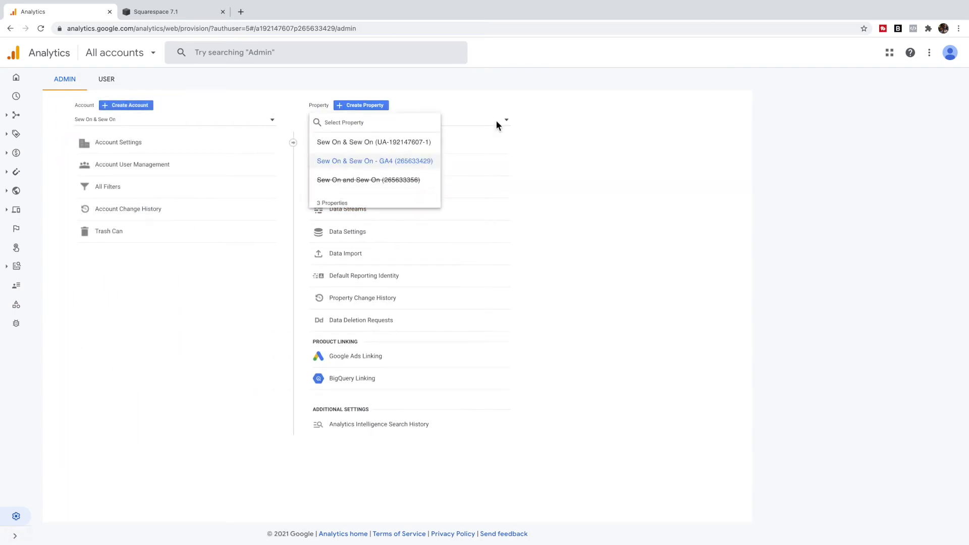
Switch to the Sew On & Sew On UA property and copy its Tracking Code ID.
{"action": "left_click", "coordinate": [404, 148]}
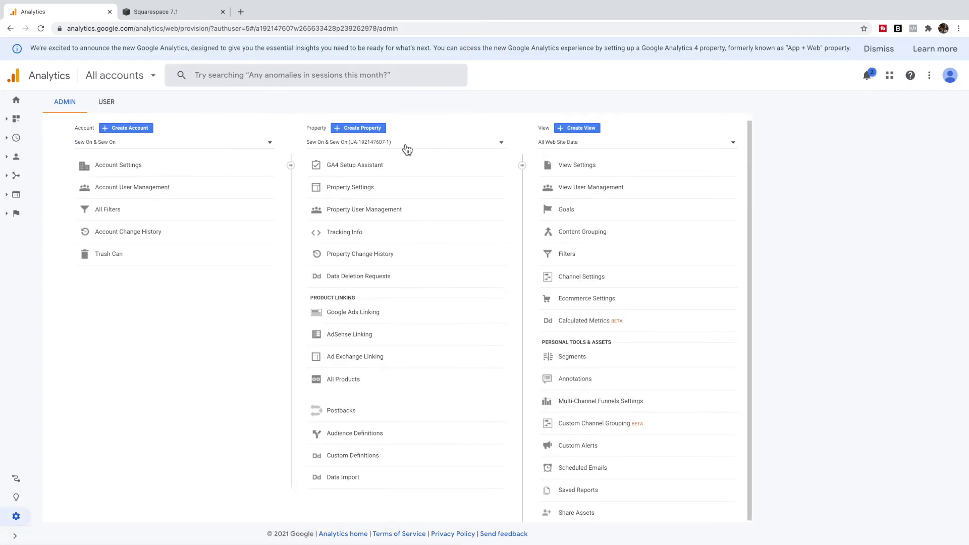
{"action": "left_click", "coordinate": [368, 241]}
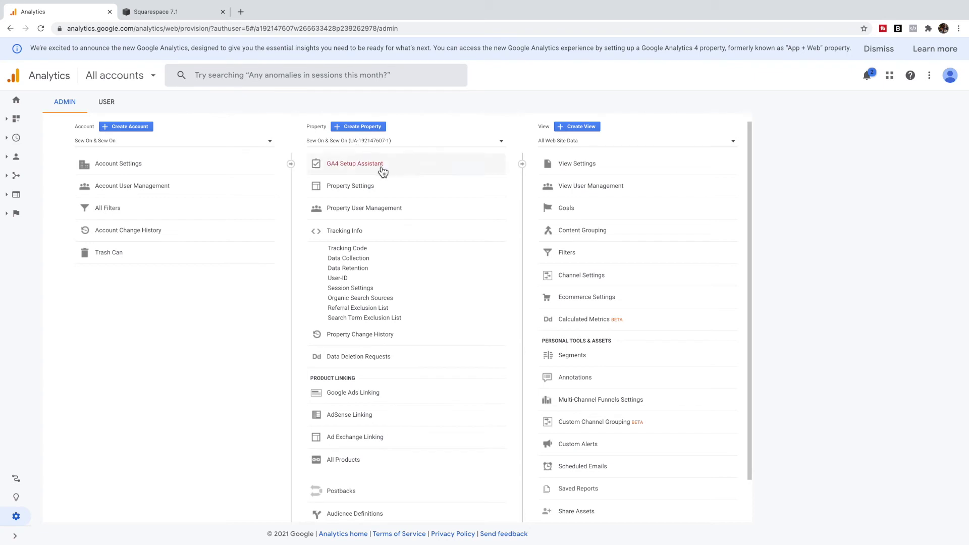
{"action": "left_click", "coordinate": [362, 248]}
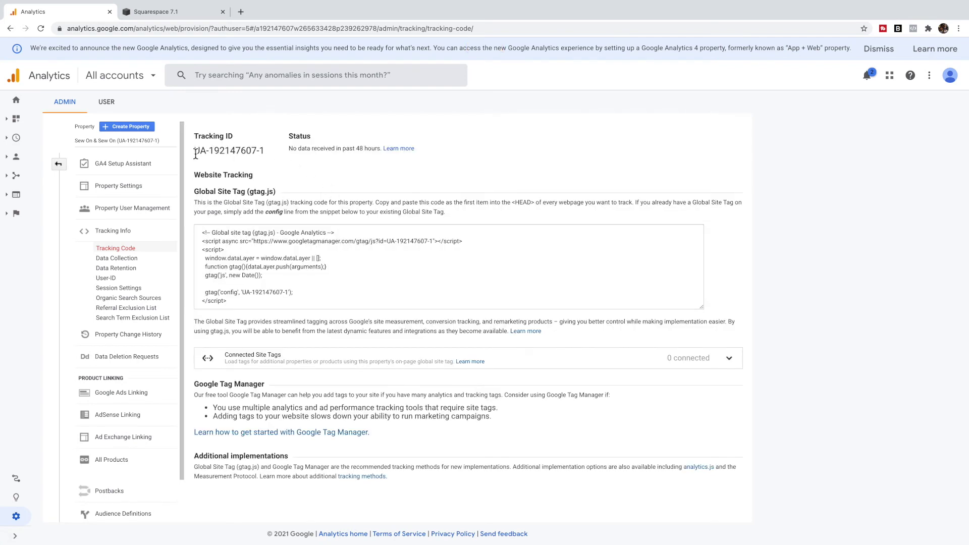
{"action": "left_click_drag", "start_coordinate": [194, 151], "coordinate": [267, 151]}
{"action": "key", "text": "super+c"}
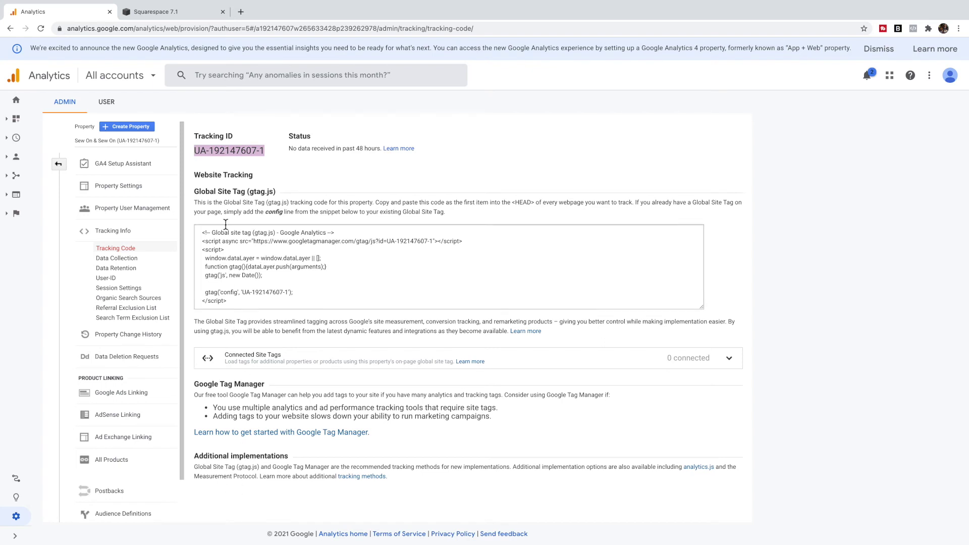
Paste the UA tracking ID into Squarespace's Google Analytics Account Number and save.
{"action": "left_click", "coordinate": [184, 12]}
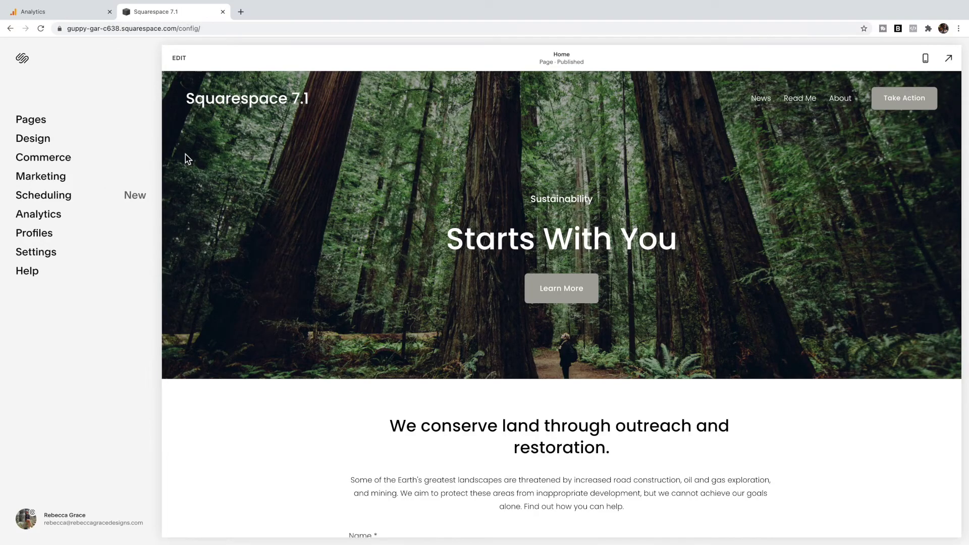
{"action": "left_click", "coordinate": [49, 255]}
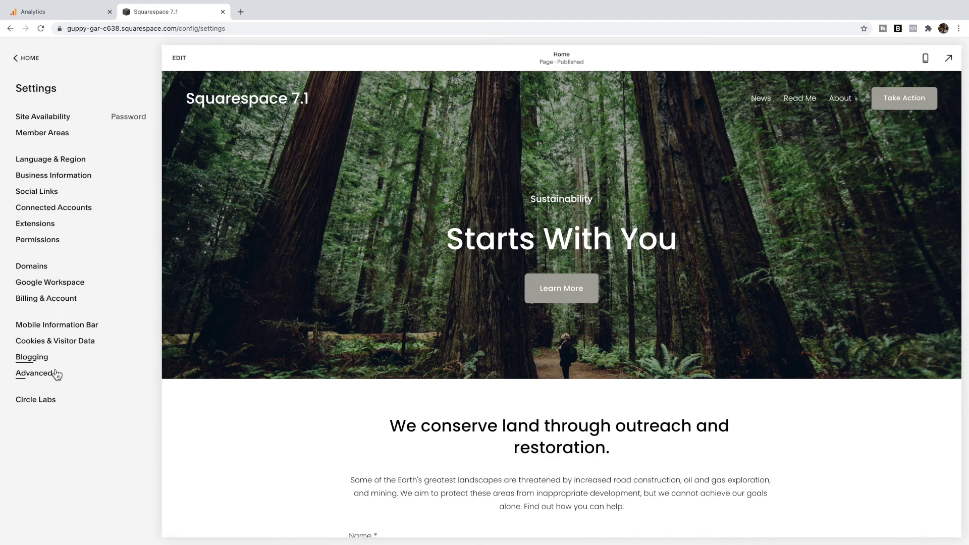
{"action": "left_click", "coordinate": [46, 376]}
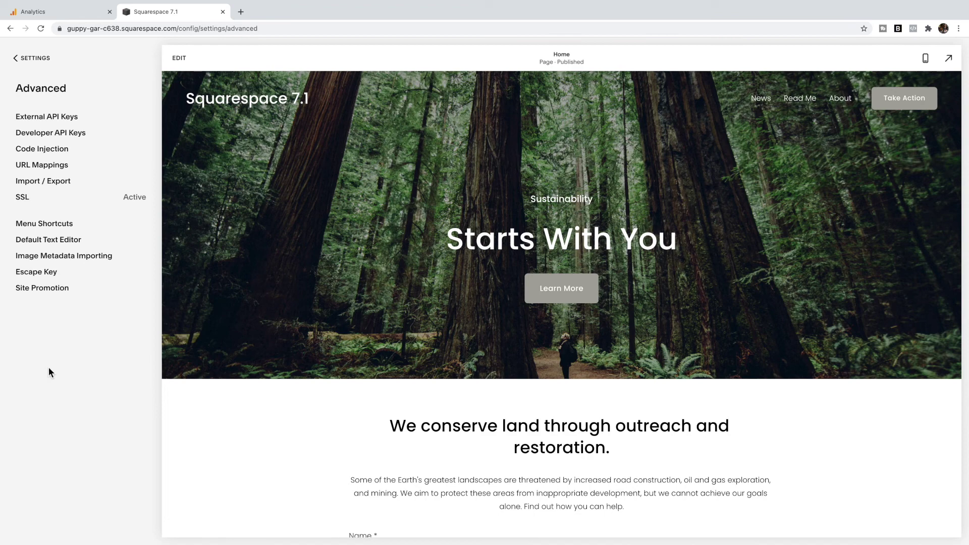
{"action": "left_click", "coordinate": [54, 121]}
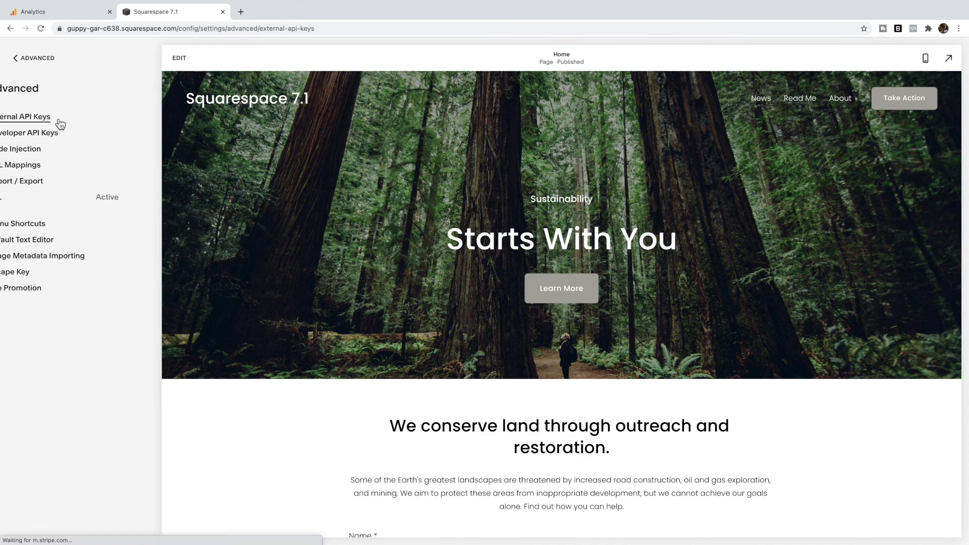
{"action": "left_click", "coordinate": [60, 136]}
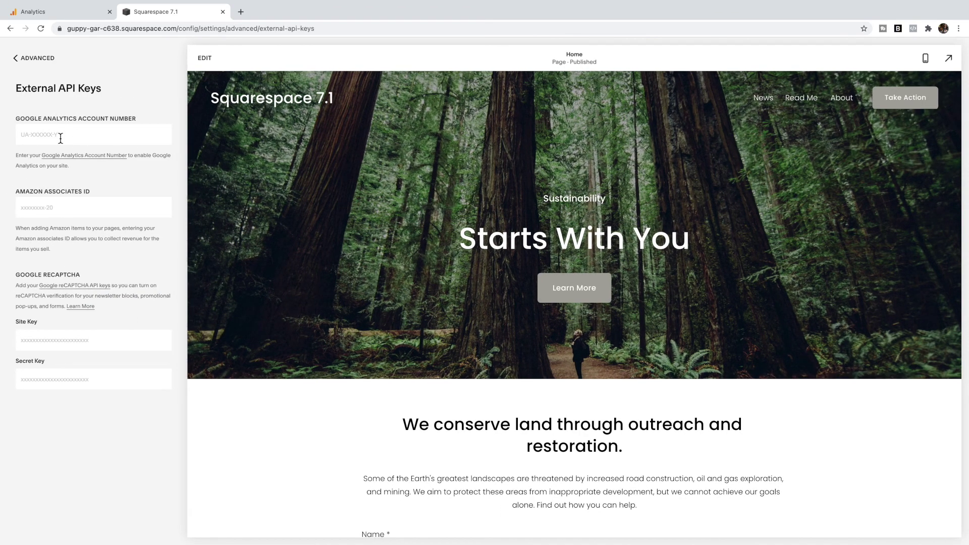
{"action": "key", "text": "super+v"}
{"action": "left_click", "coordinate": [23, 58]}
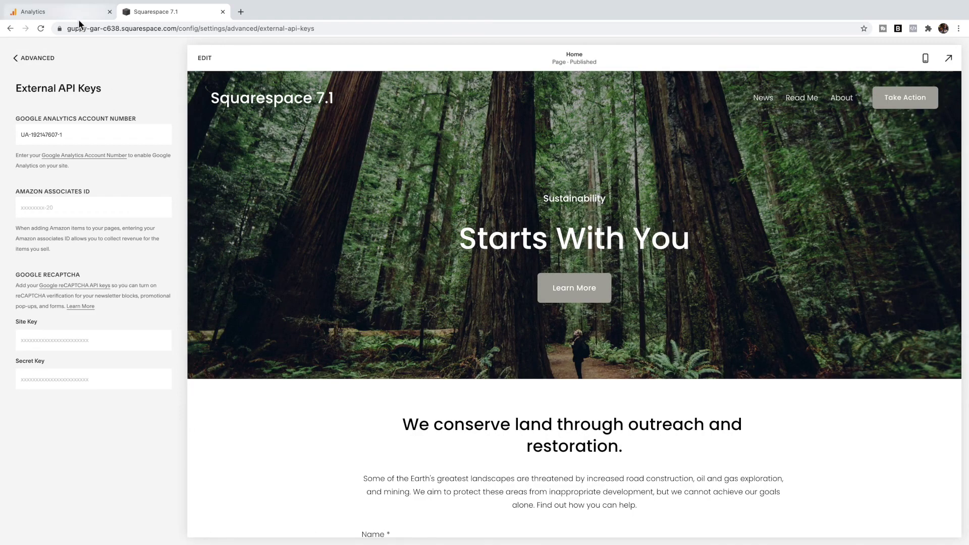
Back in Analytics, open Home and review the report showing 1 active user.
{"action": "left_click", "coordinate": [79, 19]}
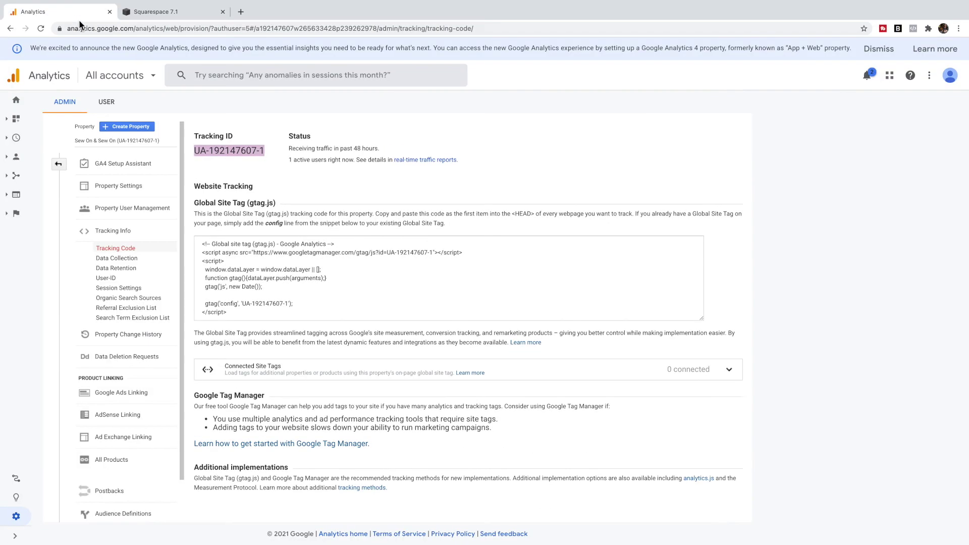
{"action": "left_click", "coordinate": [19, 104]}
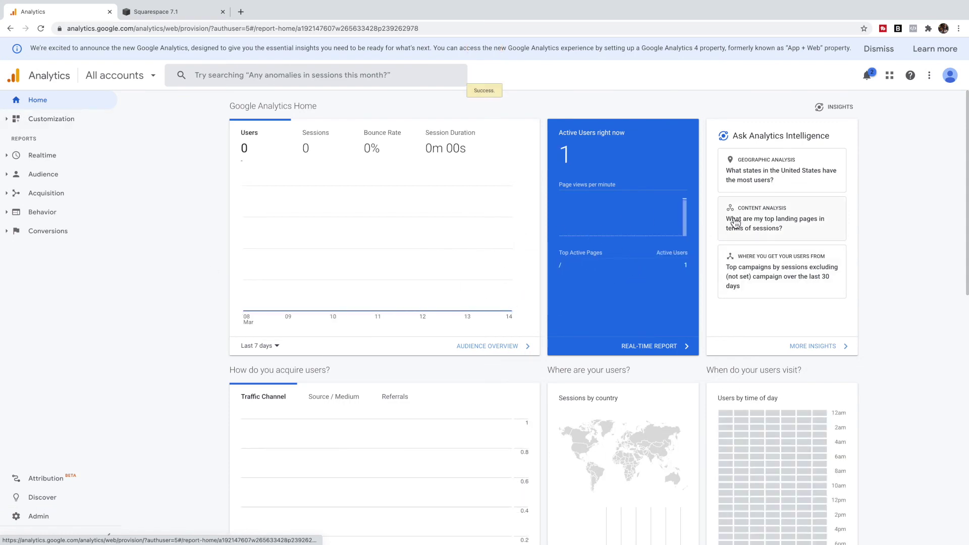
{"action": "mouse_move", "coordinate": [676, 224]}
{"action": "mouse_move", "coordinate": [441, 241]}
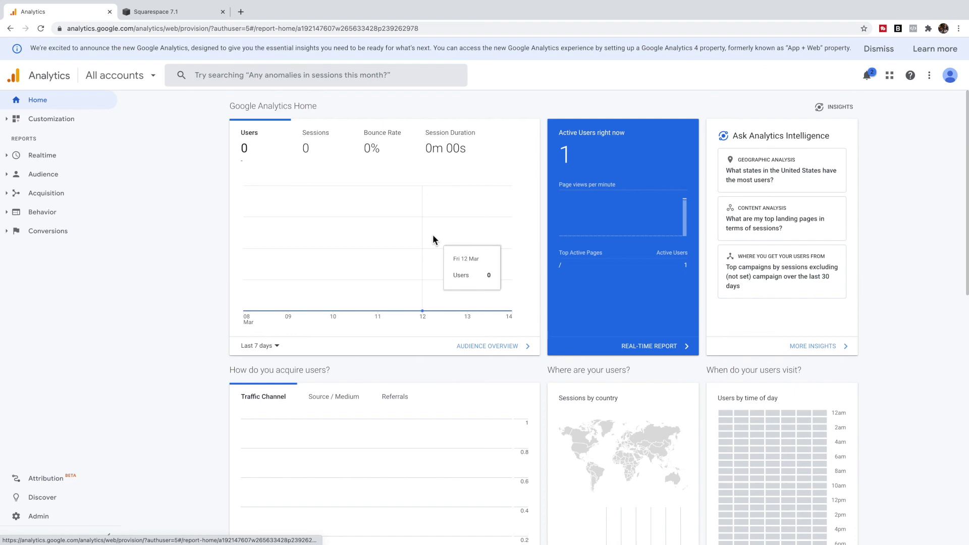
{"action": "scroll", "coordinate": [560, 308], "scroll_direction": "down", "scroll_amount": 4}
{"action": "scroll", "coordinate": [560, 311], "scroll_direction": "down", "scroll_amount": 7}
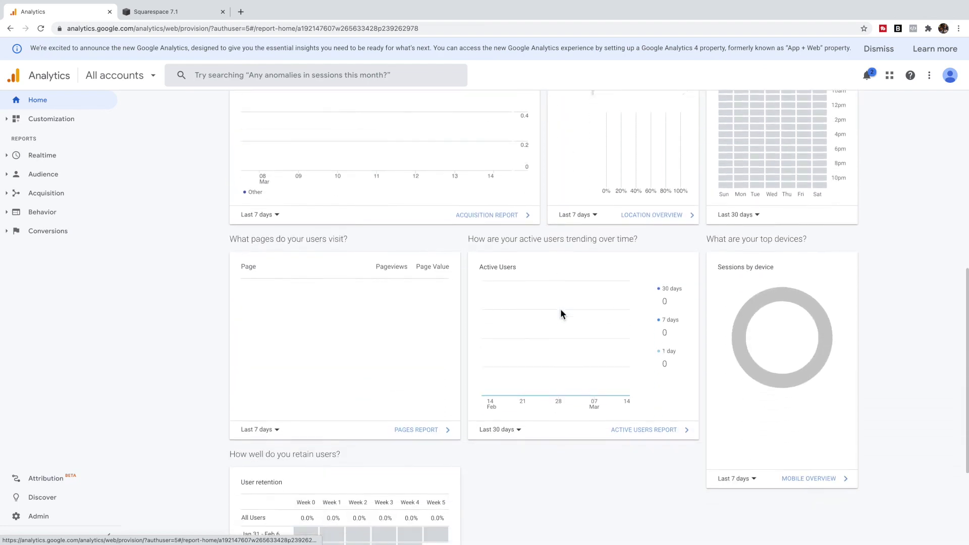
{"action": "scroll", "coordinate": [560, 310], "scroll_direction": "up", "scroll_amount": 11}
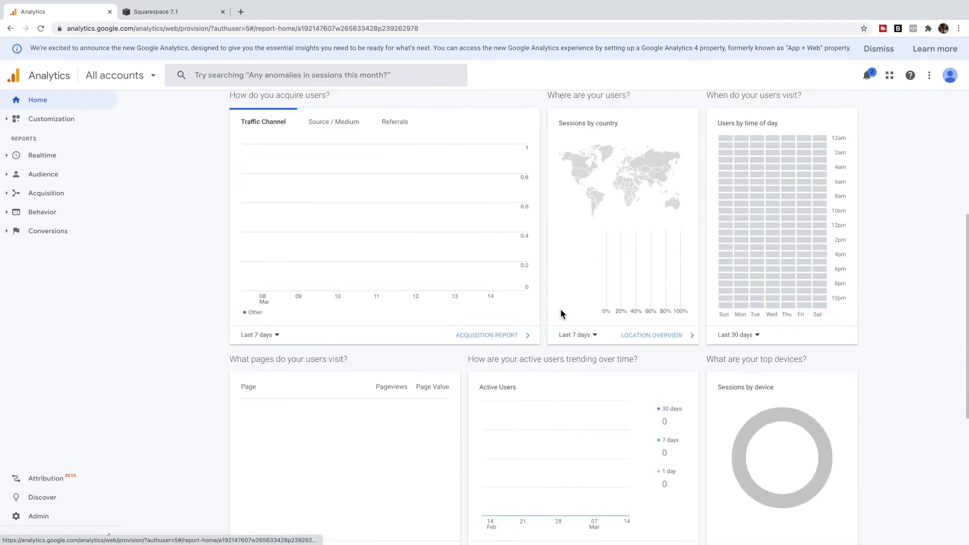